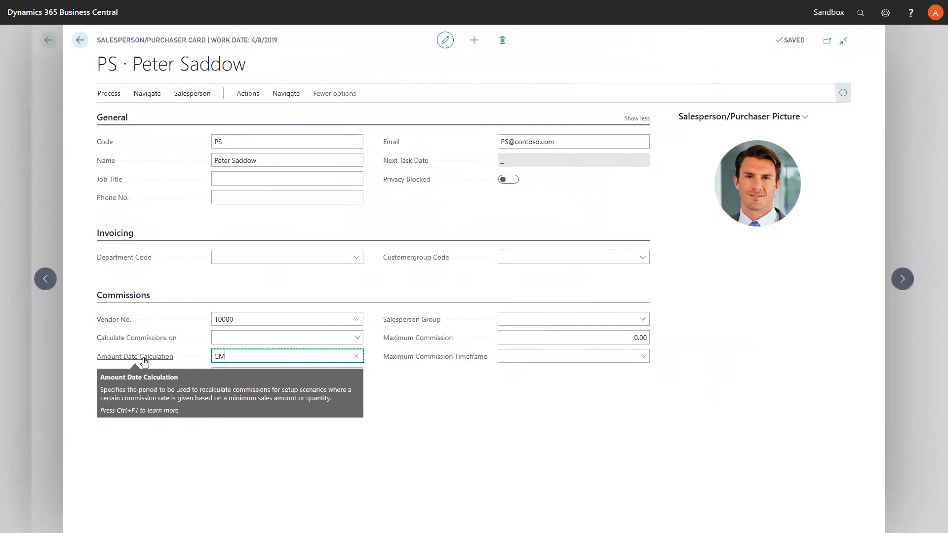
Review the commission rates set up for the salesperson and close the list.
{"action": "left_click", "coordinate": [192, 94]}
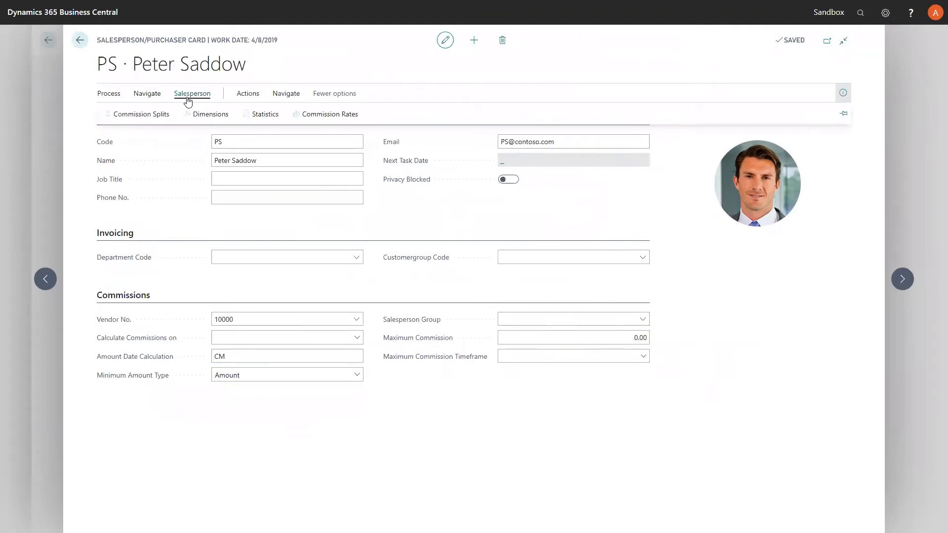
{"action": "left_click", "coordinate": [314, 116]}
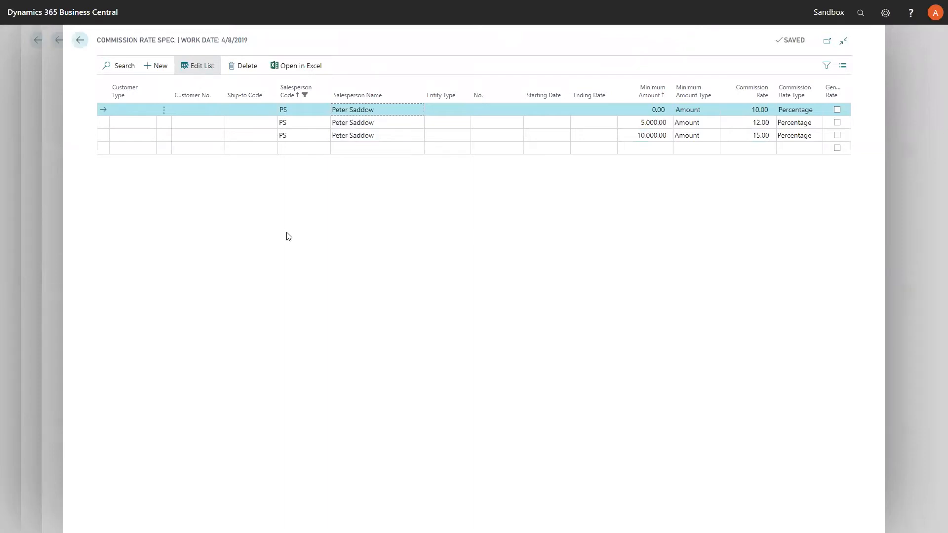
{"action": "left_click", "coordinate": [78, 41]}
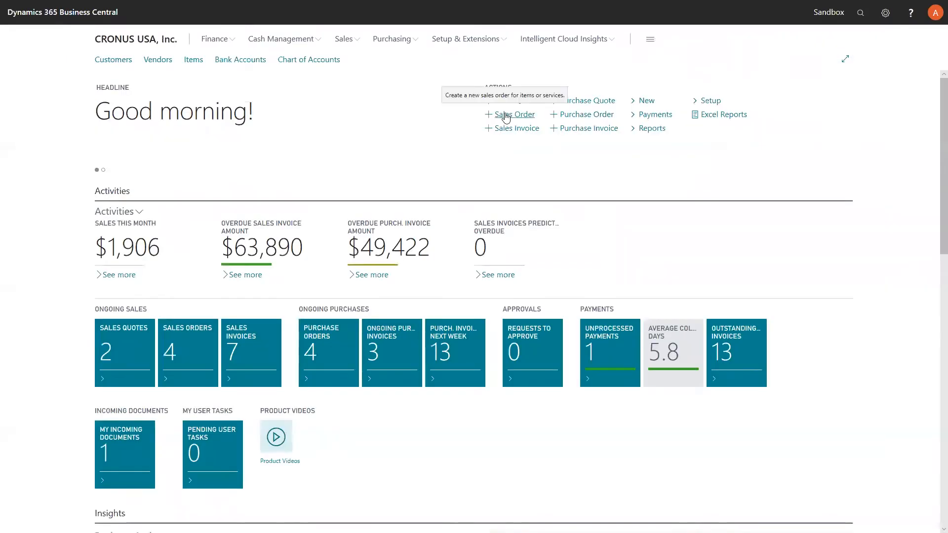
Create a sales order for Adatum Corporation with one line for 1 ATHENS Desk, item 1896-S.
{"action": "left_click", "coordinate": [506, 116]}
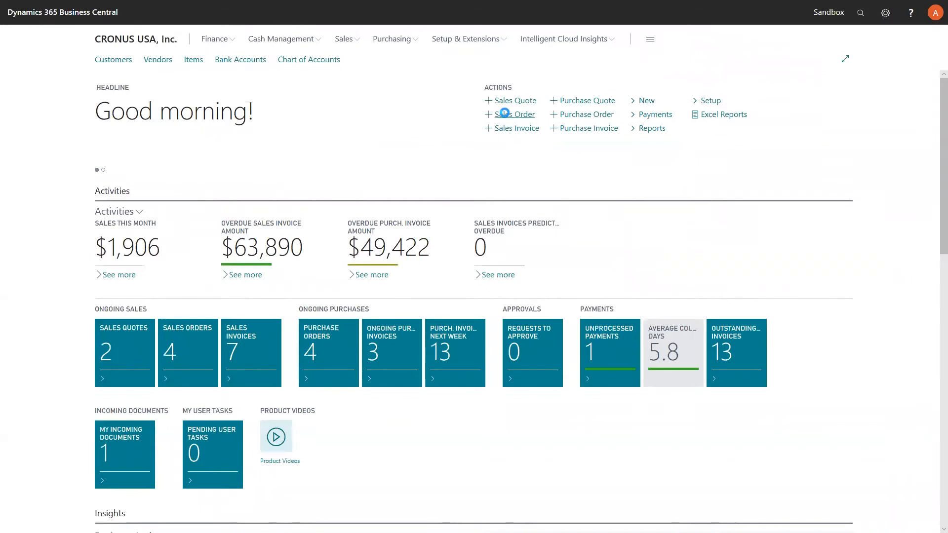
{"action": "type", "text": "10000"}
{"action": "key", "text": "Tab"}
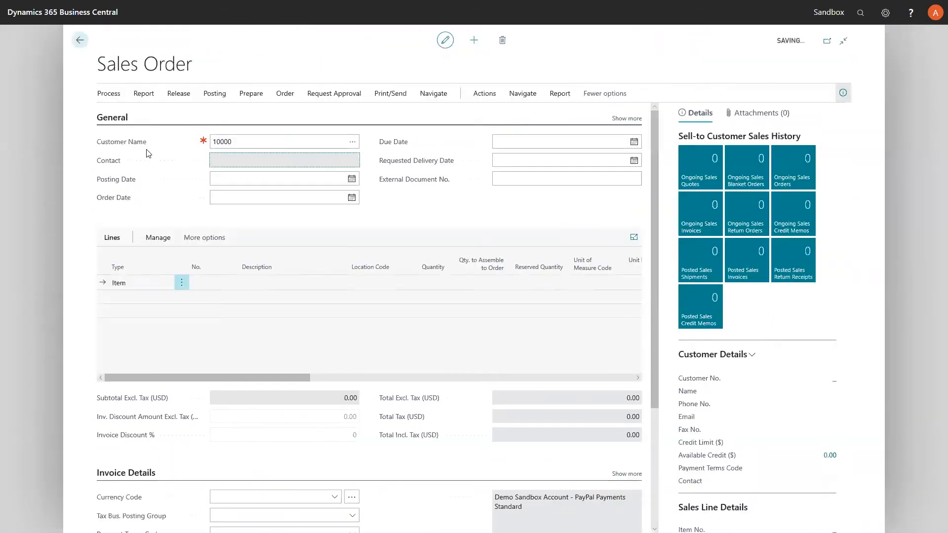
{"action": "left_click", "coordinate": [211, 283]}
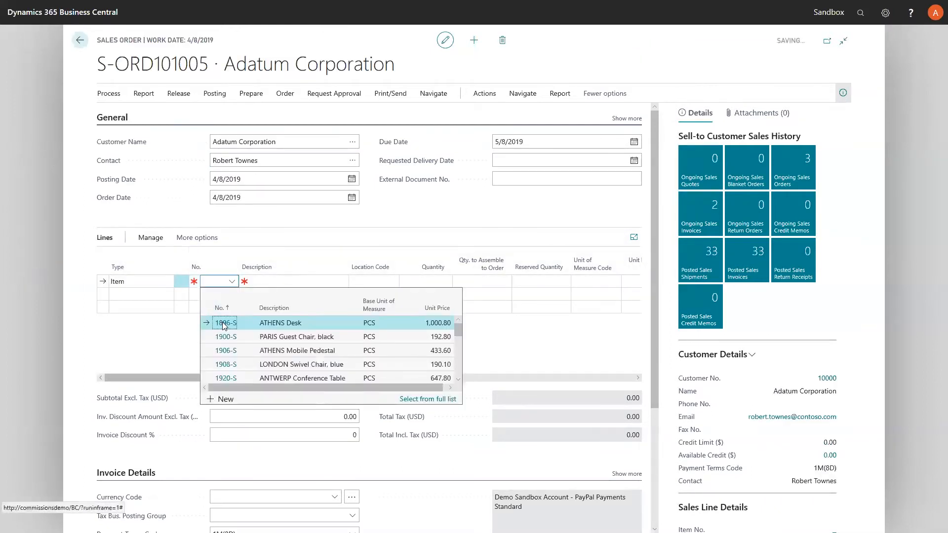
{"action": "left_click", "coordinate": [420, 281]}
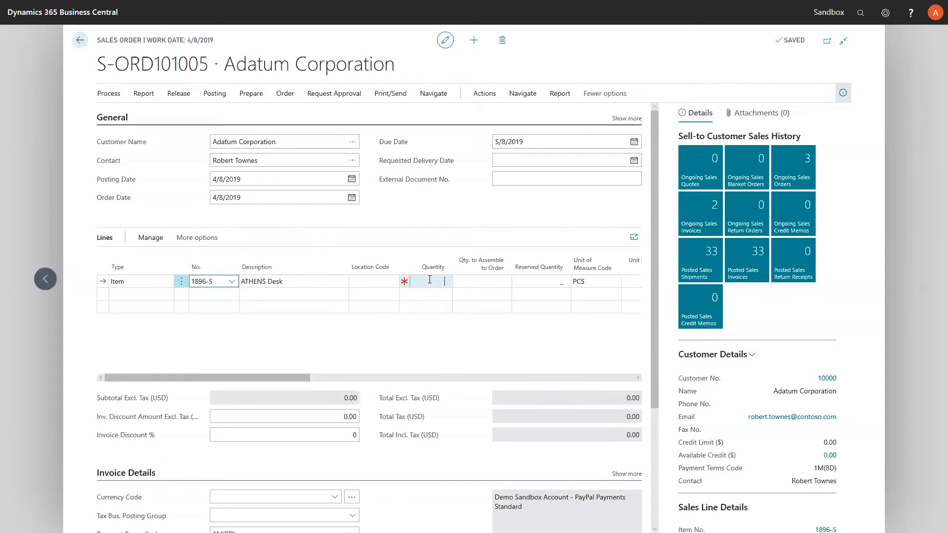
{"action": "type", "text": "1"}
{"action": "key", "text": "Tab"}
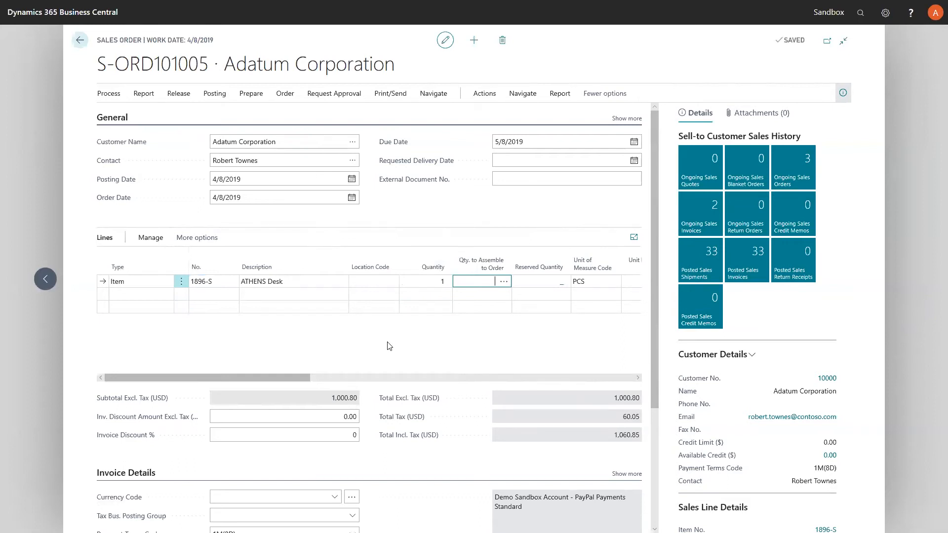
Review the commission calculated for the one-desk sales order and return to the order.
{"action": "left_click", "coordinate": [522, 93]}
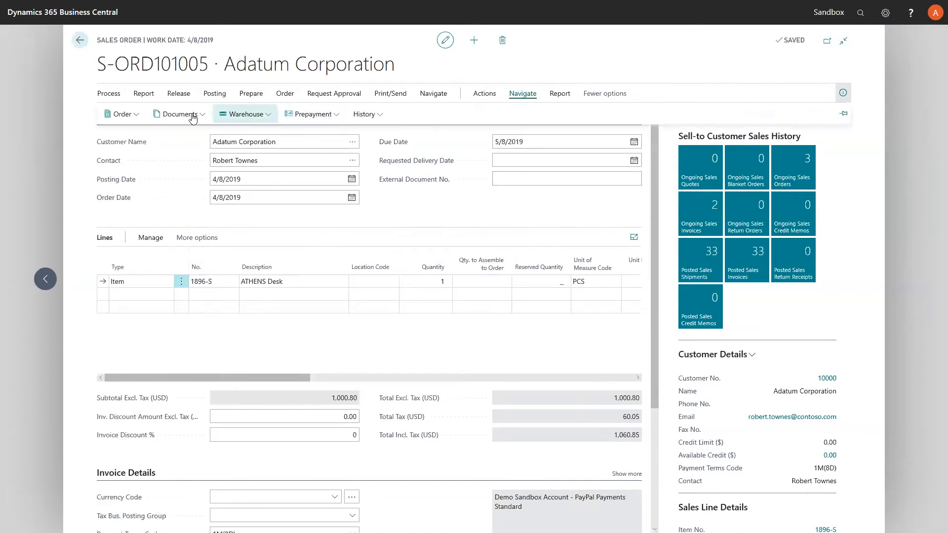
{"action": "left_click", "coordinate": [137, 119]}
{"action": "left_click", "coordinate": [142, 153]}
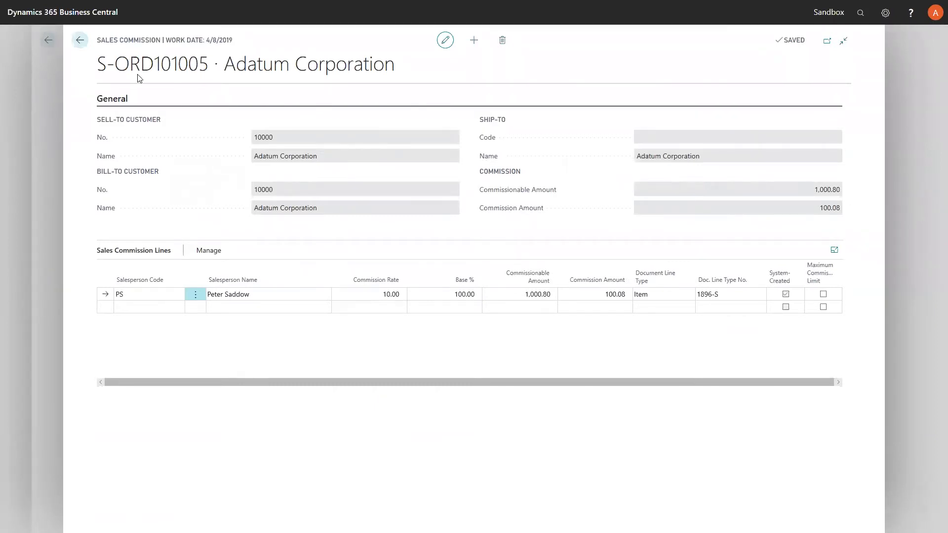
{"action": "left_click", "coordinate": [81, 42]}
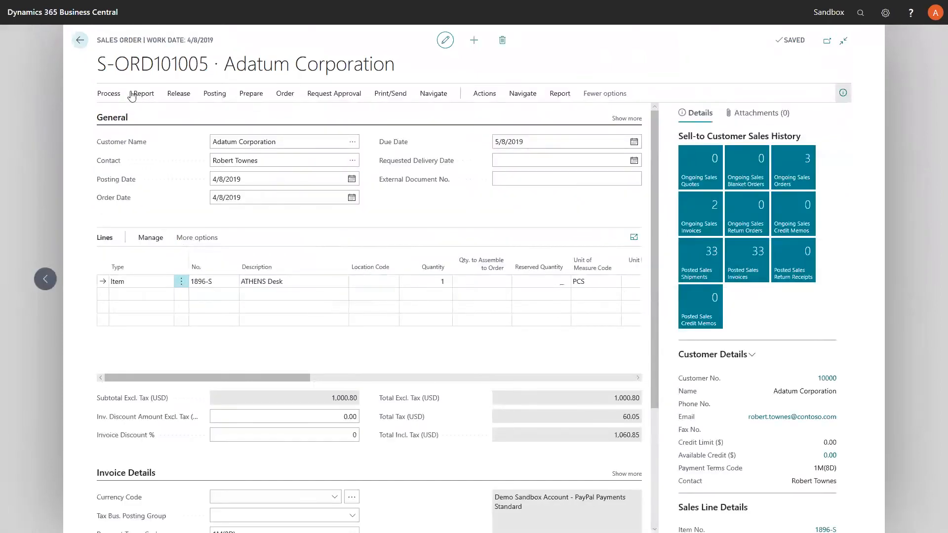
Post the one-desk sales order with Ship and Invoice, without opening the posted invoice.
{"action": "left_click", "coordinate": [218, 101]}
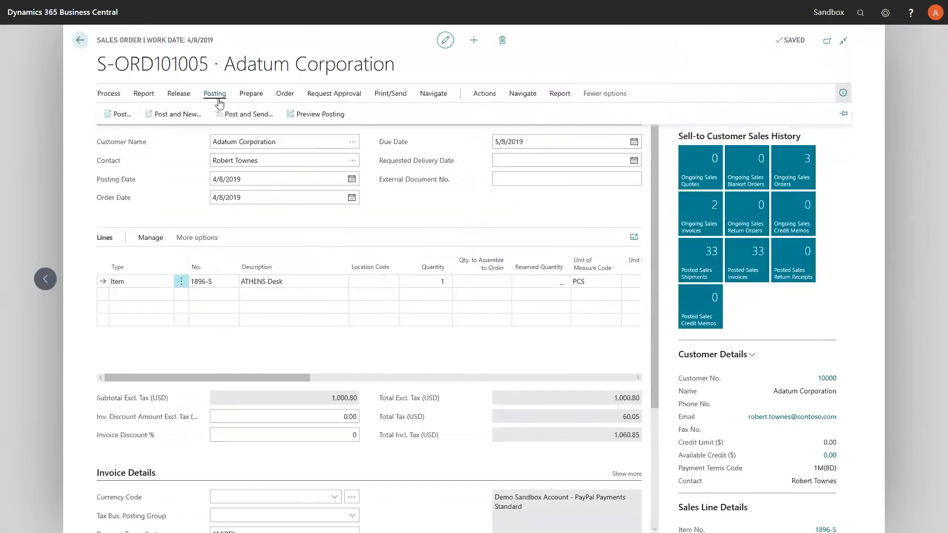
{"action": "left_click", "coordinate": [122, 114]}
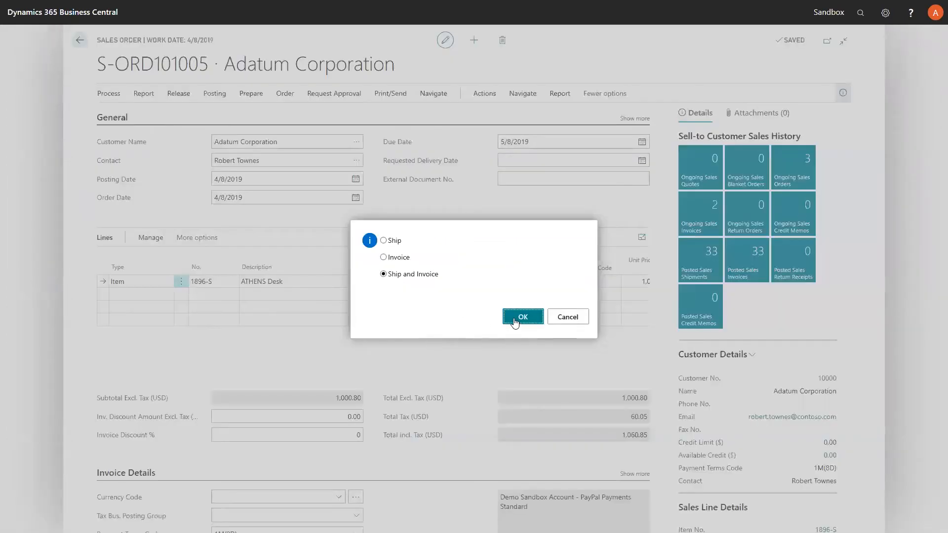
{"action": "left_click", "coordinate": [515, 320]}
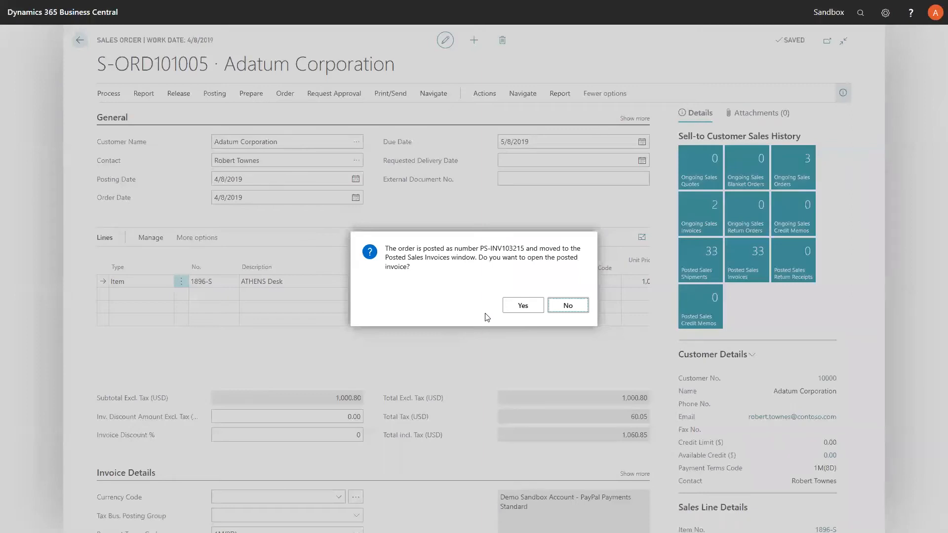
{"action": "left_click", "coordinate": [568, 307]}
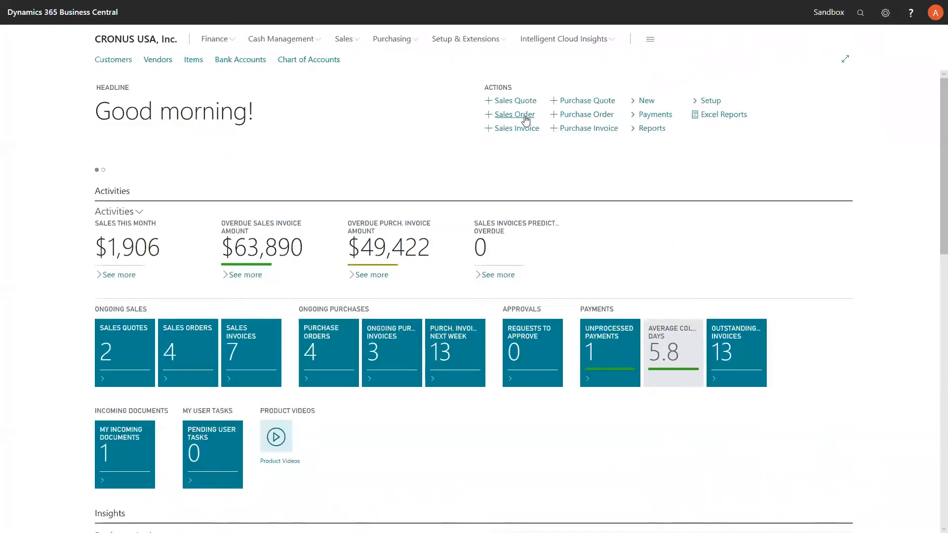
Create a second sales order for Adatum Corporation with one line for 4 ATHENS Desks, item 1896-S.
{"action": "left_click", "coordinate": [515, 115]}
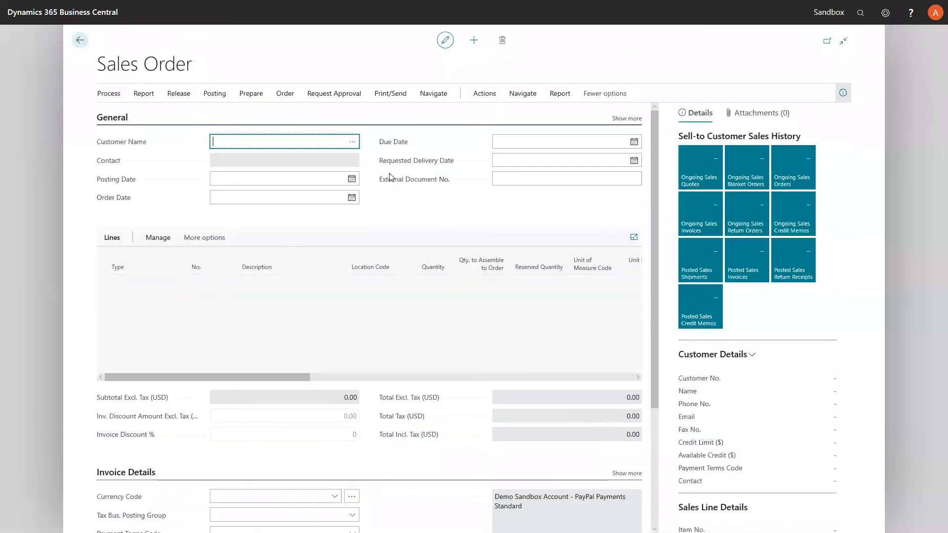
{"action": "type", "text": "10000"}
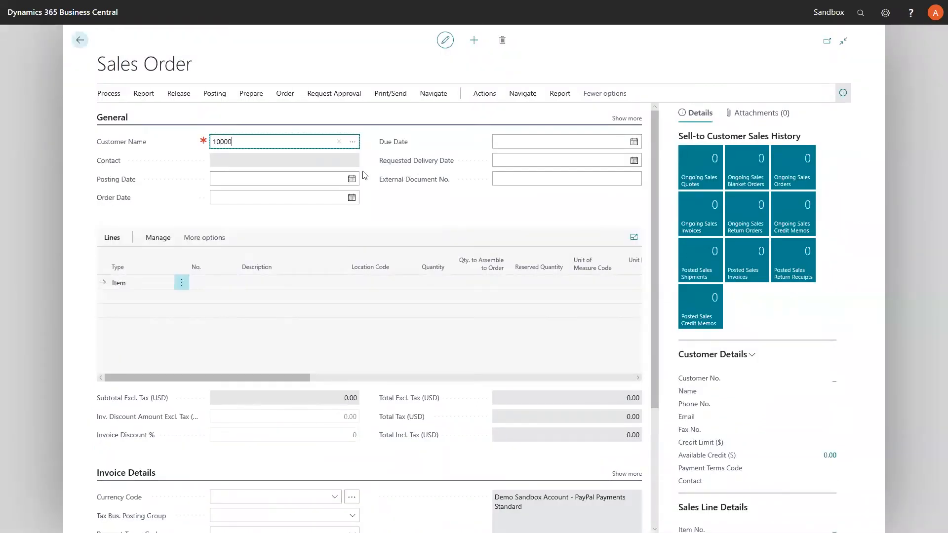
{"action": "key", "text": "Tab"}
{"action": "left_click", "coordinate": [232, 281]}
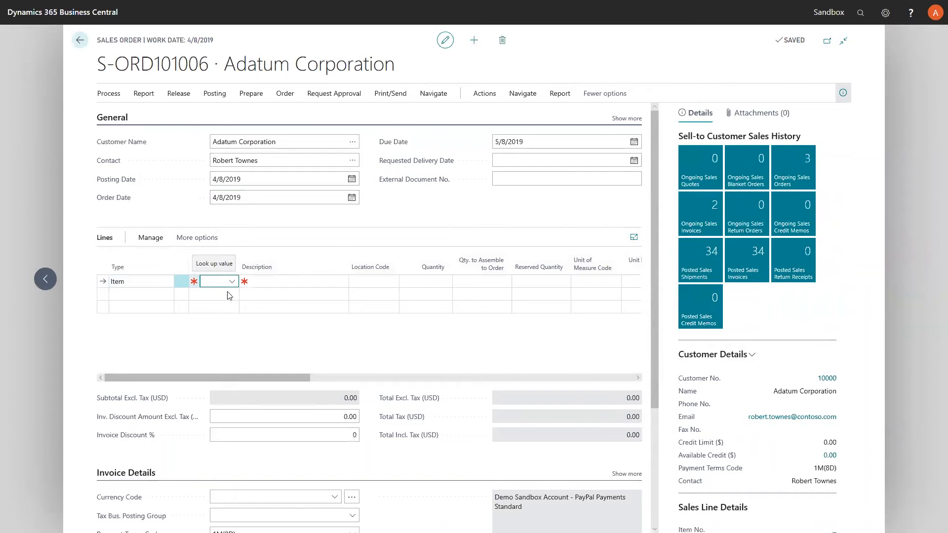
{"action": "left_click", "coordinate": [434, 282]}
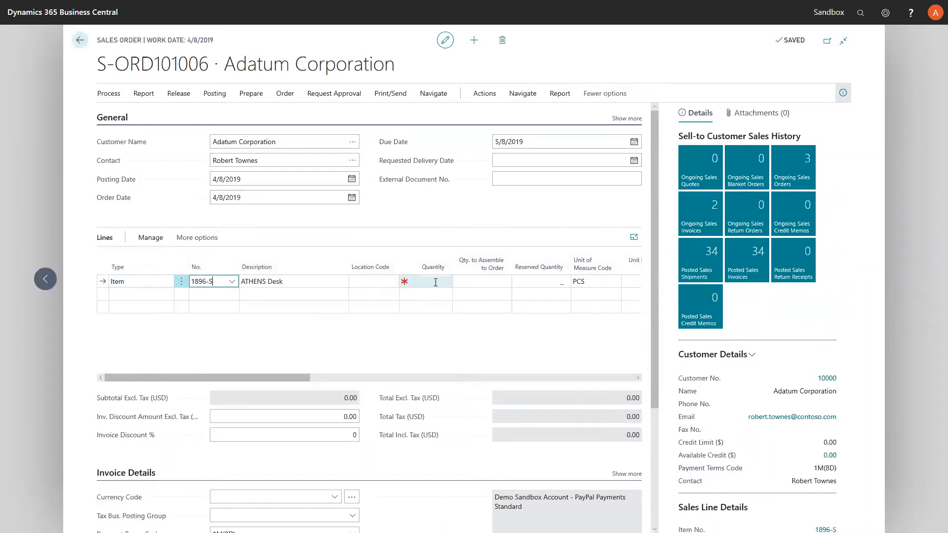
{"action": "type", "text": "4"}
{"action": "key", "text": "Tab"}
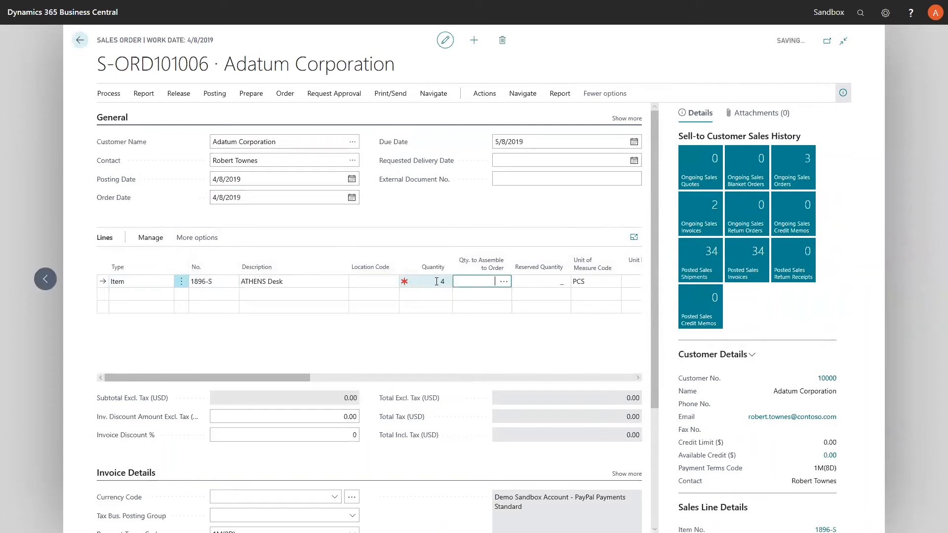
Review the commission calculated for the four-desk sales order and return to the order.
{"action": "left_click", "coordinate": [523, 117]}
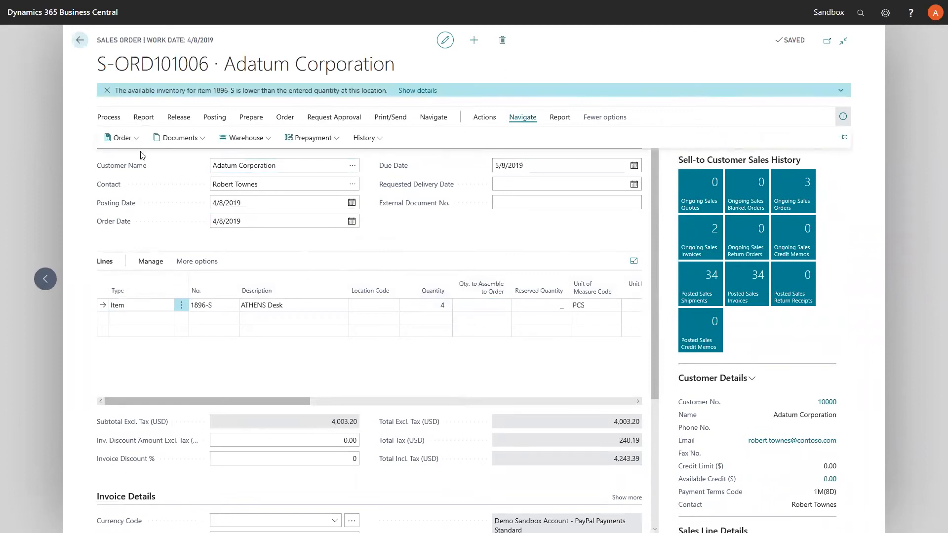
{"action": "left_click", "coordinate": [124, 138]}
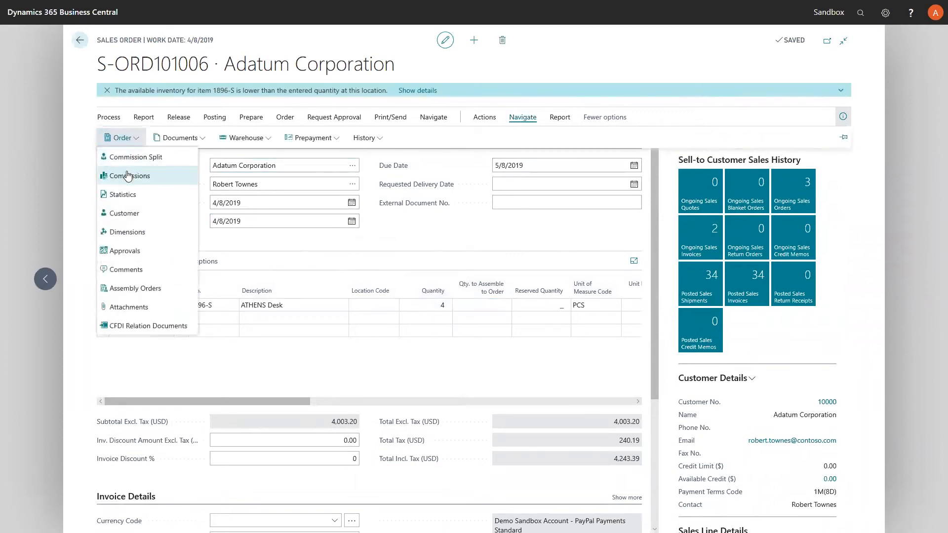
{"action": "left_click", "coordinate": [126, 176]}
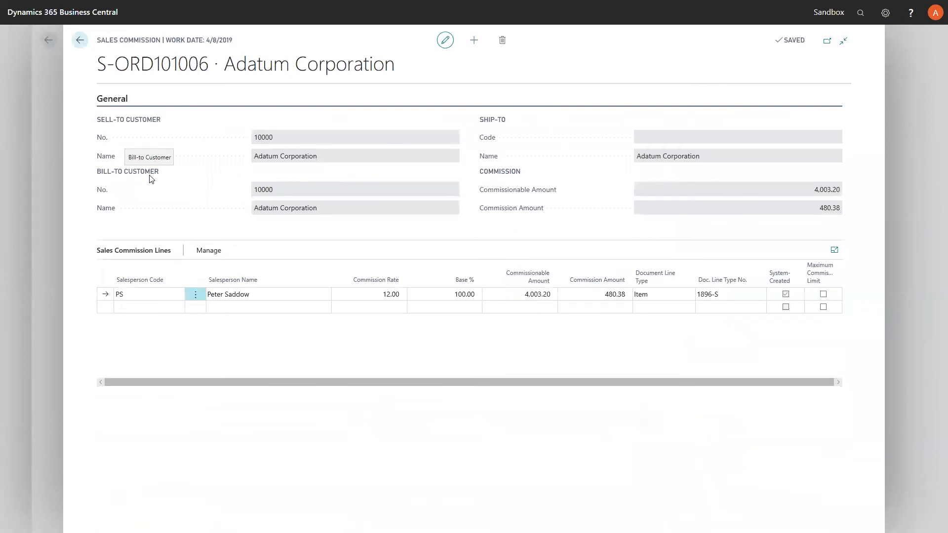
{"action": "left_click", "coordinate": [79, 41]}
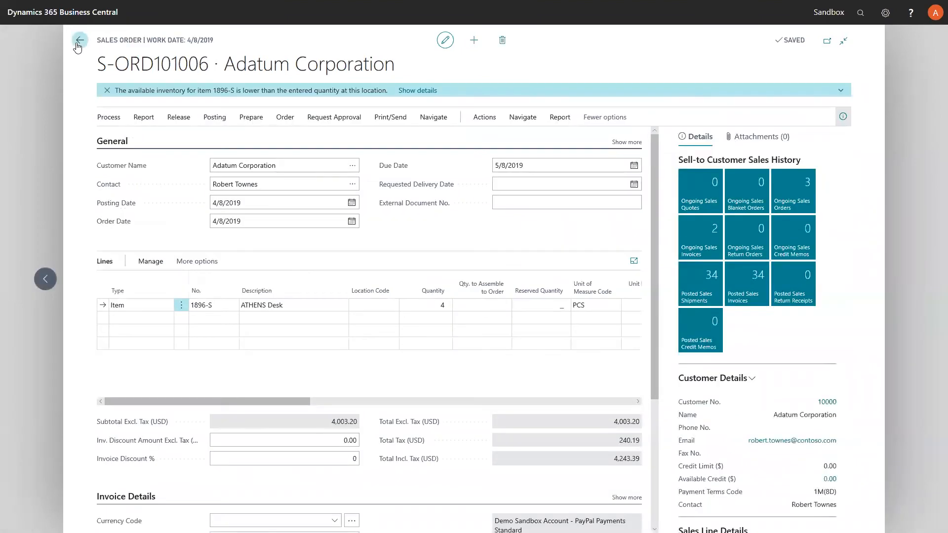
Post the four-desk sales order with Ship and Invoice, without opening the posted invoice.
{"action": "left_click", "coordinate": [213, 118]}
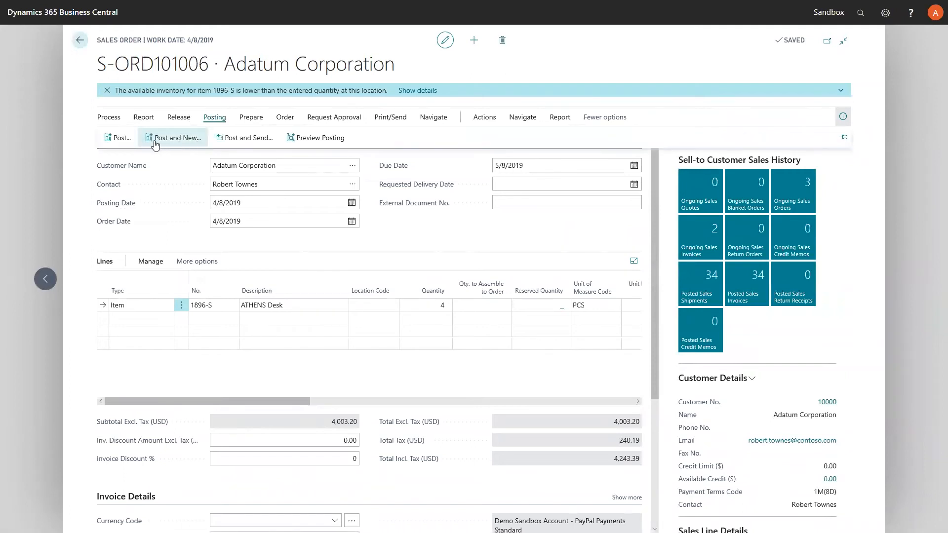
{"action": "left_click", "coordinate": [119, 138]}
{"action": "left_click", "coordinate": [513, 317]}
{"action": "left_click", "coordinate": [555, 309]}
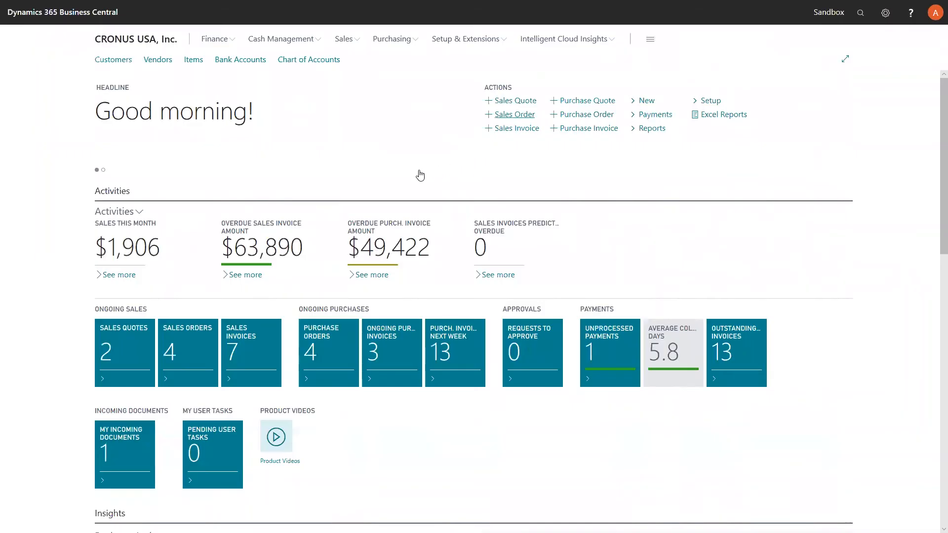
Create a third sales order for Adatum Corporation with one line for 5 ATHENS Desks, item 1896-S.
{"action": "type", "text": "adatu"}
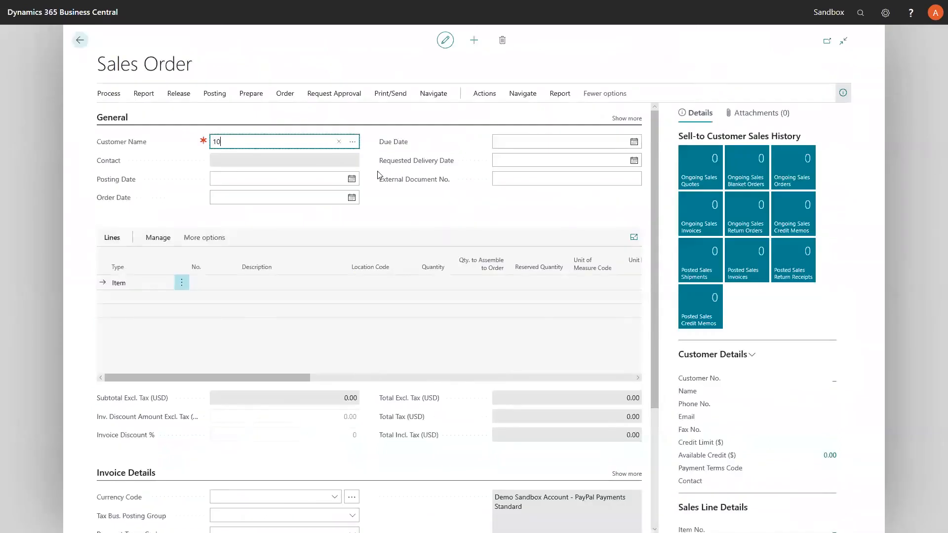
{"action": "key", "text": "Tab"}
{"action": "left_click", "coordinate": [215, 281]}
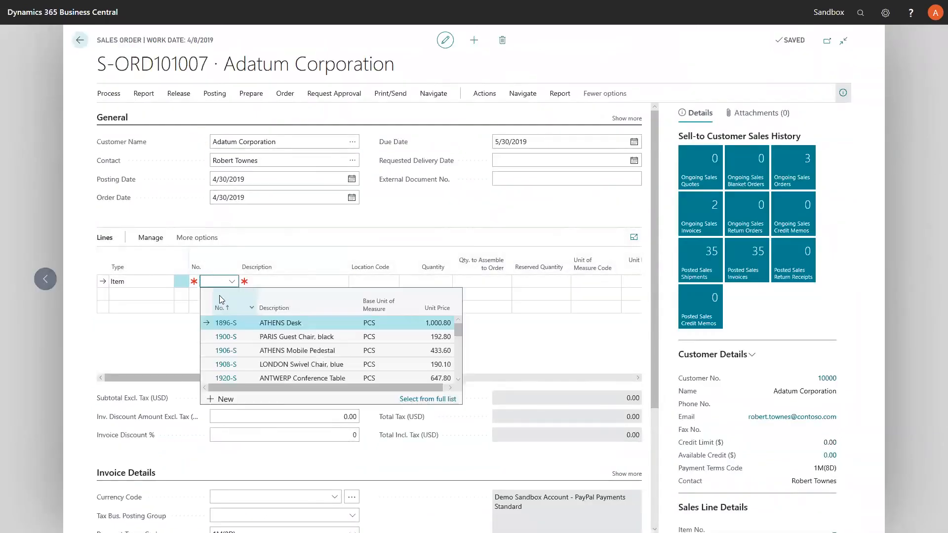
{"action": "left_click", "coordinate": [431, 282]}
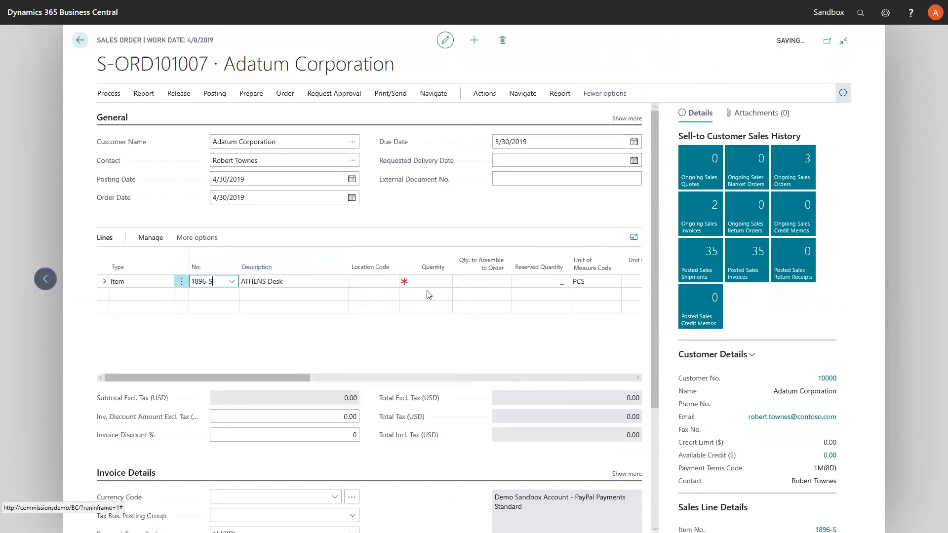
{"action": "type", "text": "5"}
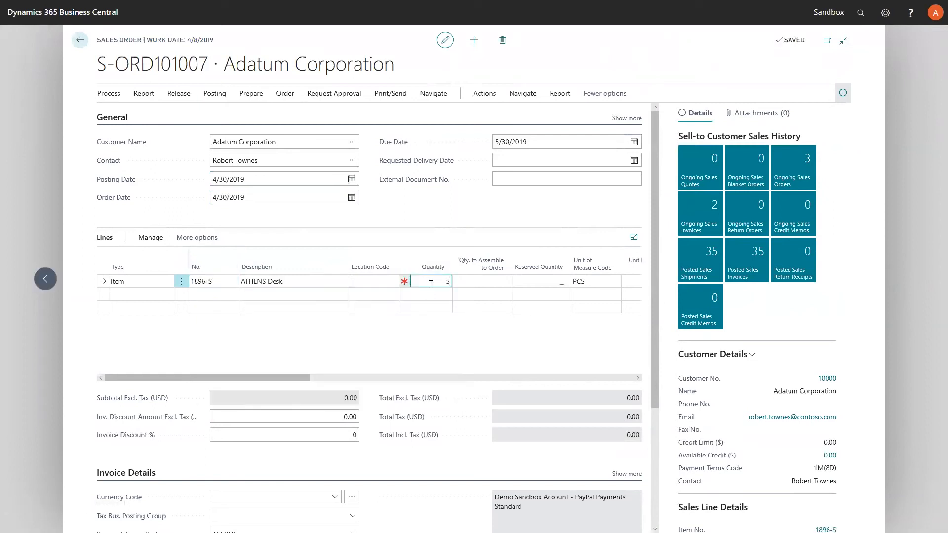
{"action": "key", "text": "Tab"}
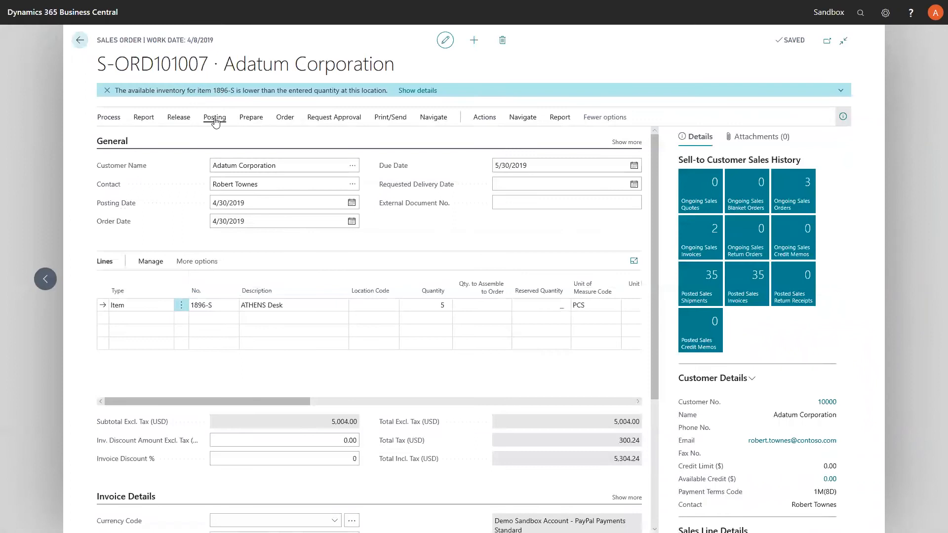
Post the five-desk sales order with Ship and Invoice, without opening the posted invoice.
{"action": "left_click", "coordinate": [214, 119]}
{"action": "left_click", "coordinate": [119, 137]}
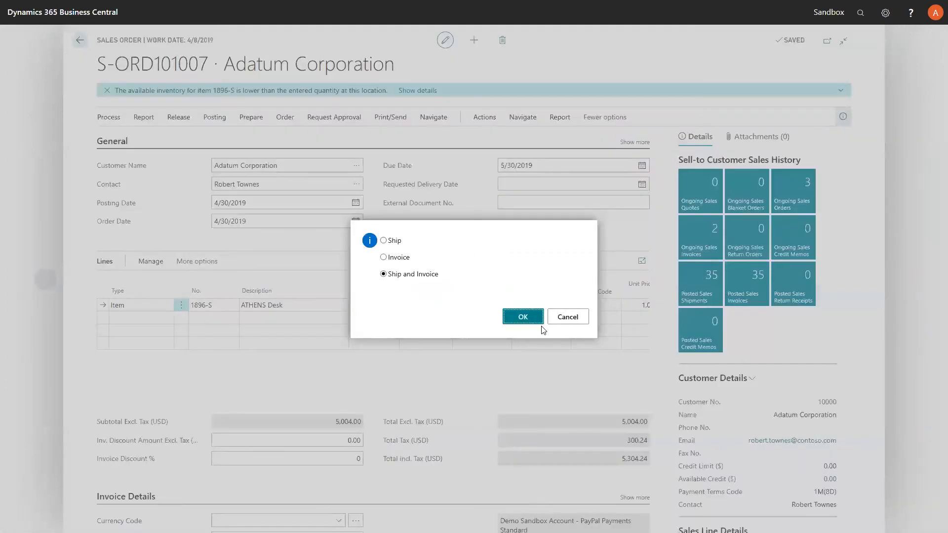
{"action": "left_click", "coordinate": [531, 322]}
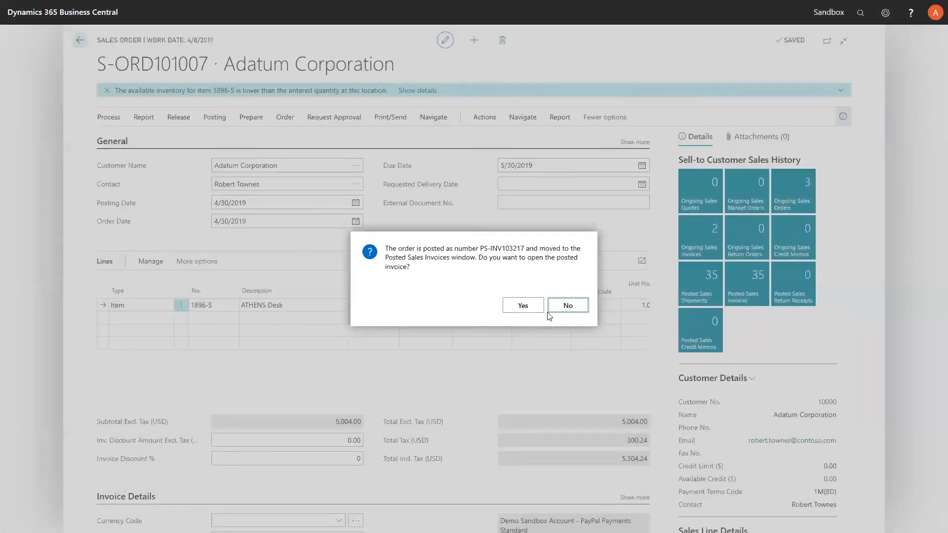
{"action": "left_click", "coordinate": [558, 310]}
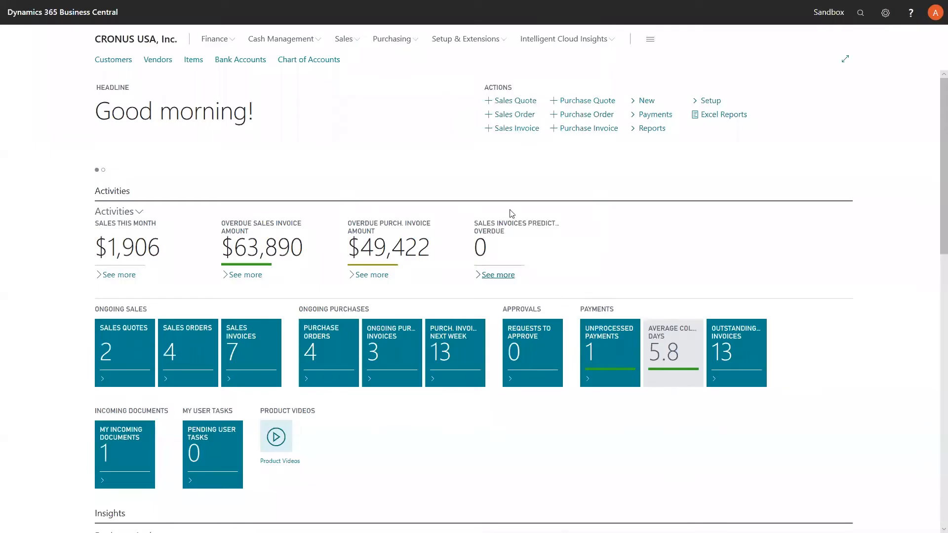
Create a fourth sales order for Adatum Corporation with one line for 1 ATHENS Desk, item 1896-S.
{"action": "left_click", "coordinate": [513, 115]}
{"action": "type", "text": "10000"}
{"action": "key", "text": "Tab"}
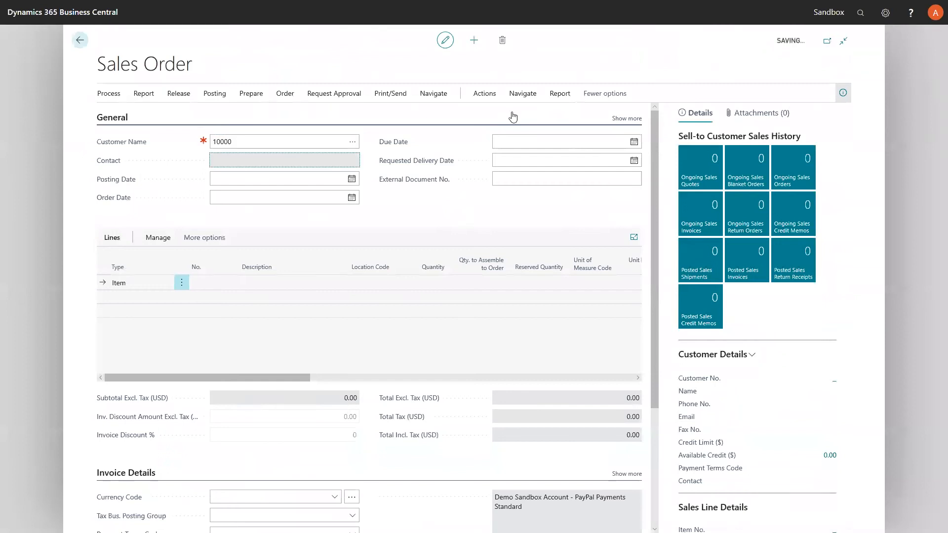
{"action": "left_click", "coordinate": [203, 305]}
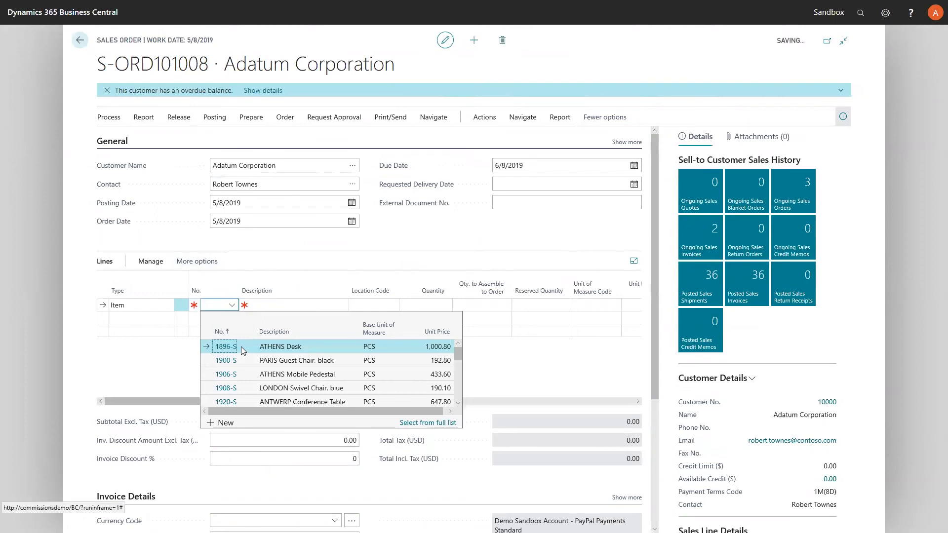
{"action": "left_click", "coordinate": [422, 307]}
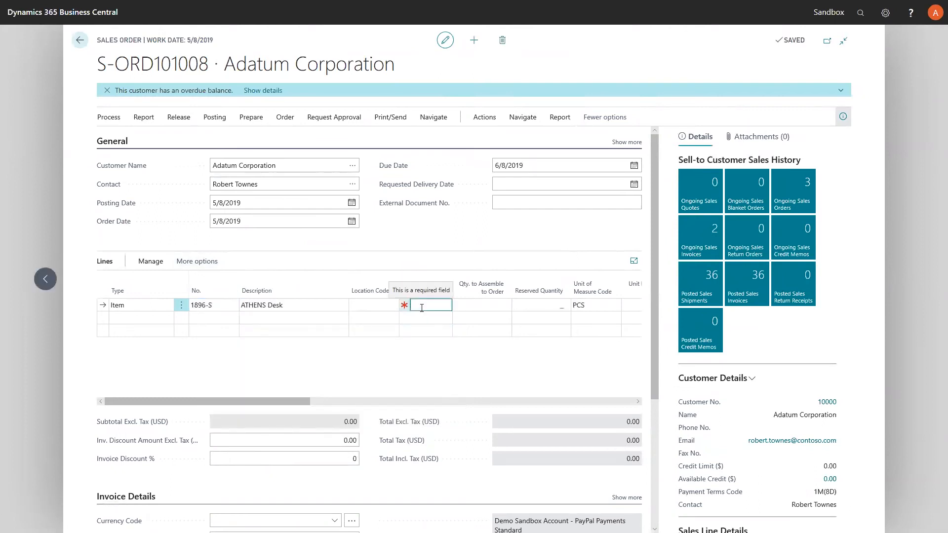
{"action": "key", "text": "Tab"}
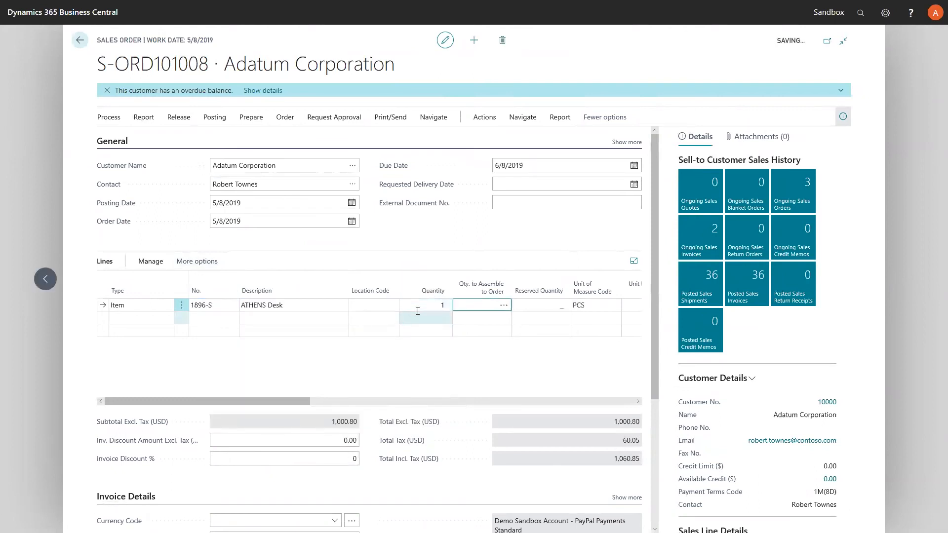
Review the sales commission calculated for the one-desk sales order and return to the order.
{"action": "left_click", "coordinate": [522, 117]}
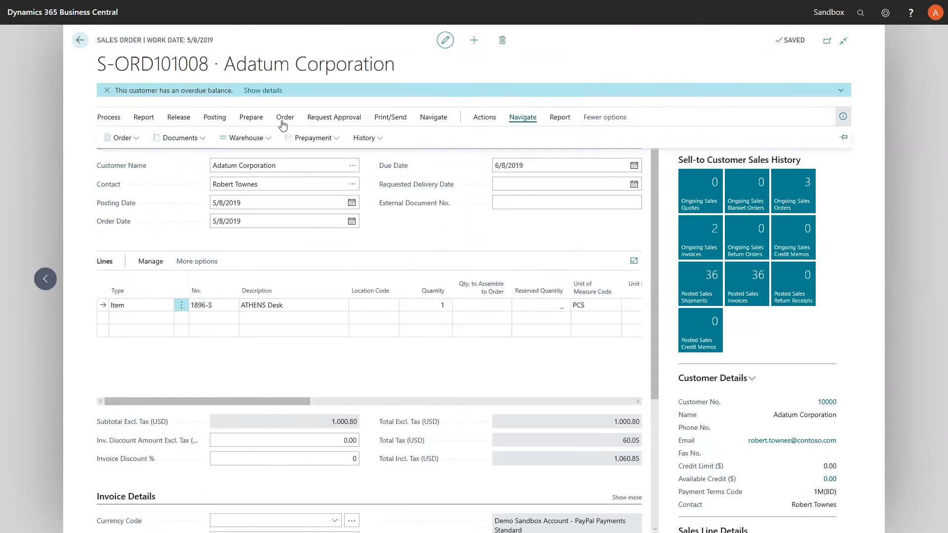
{"action": "left_click", "coordinate": [120, 138]}
{"action": "left_click", "coordinate": [122, 178]}
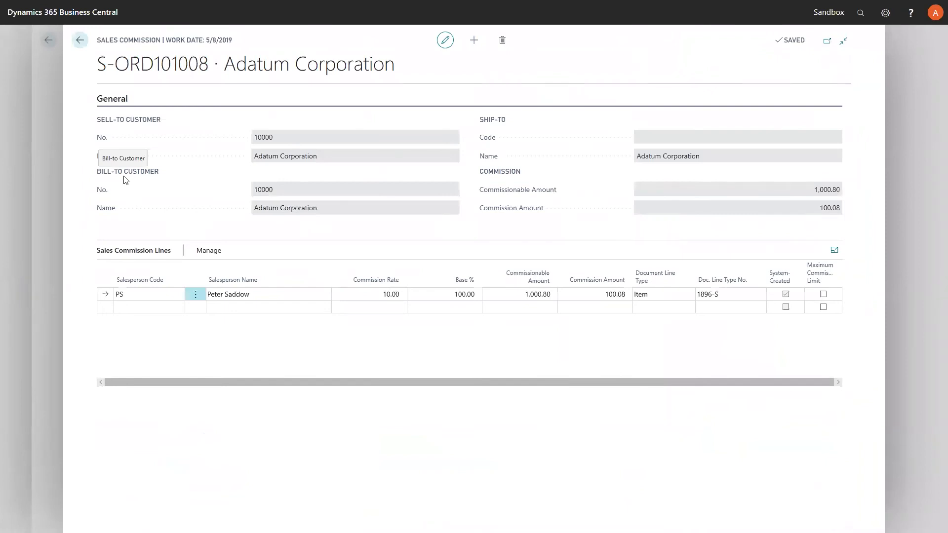
{"action": "left_click", "coordinate": [54, 46]}
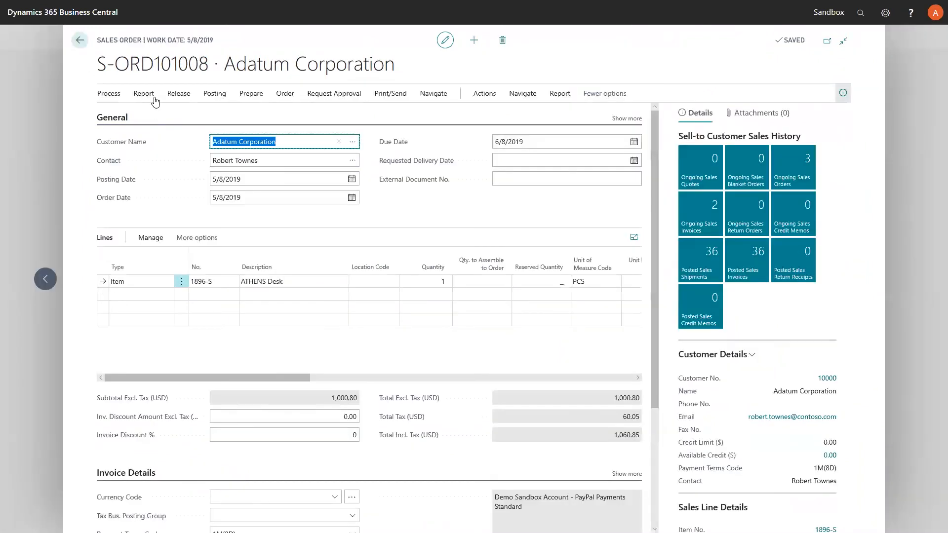
Post the one-desk sales order with Ship and Invoice, without opening the posted invoice.
{"action": "left_click", "coordinate": [207, 95]}
{"action": "left_click", "coordinate": [115, 114]}
{"action": "left_click", "coordinate": [520, 326]}
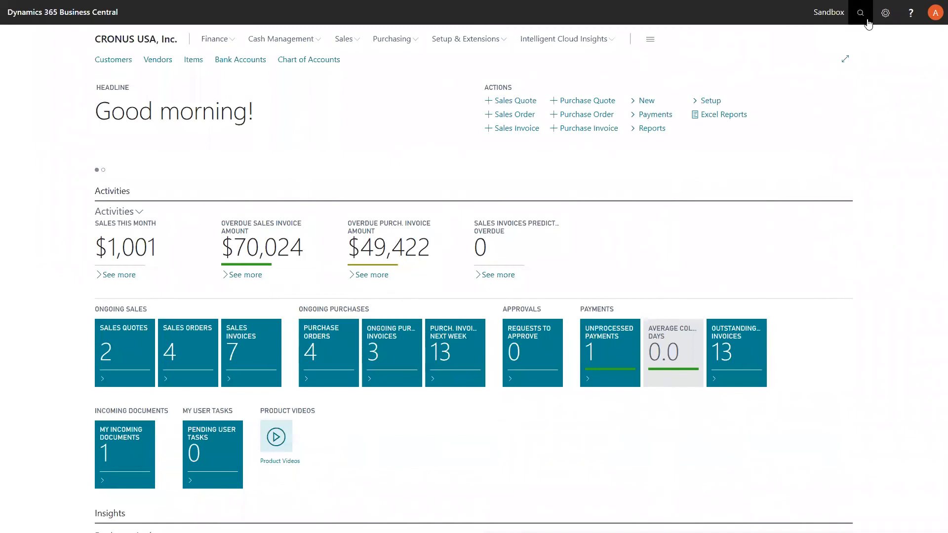
Search for "commission ledg" and open the Commission Ledger Entries.
{"action": "left_click", "coordinate": [868, 23]}
{"action": "type", "text": "comm"}
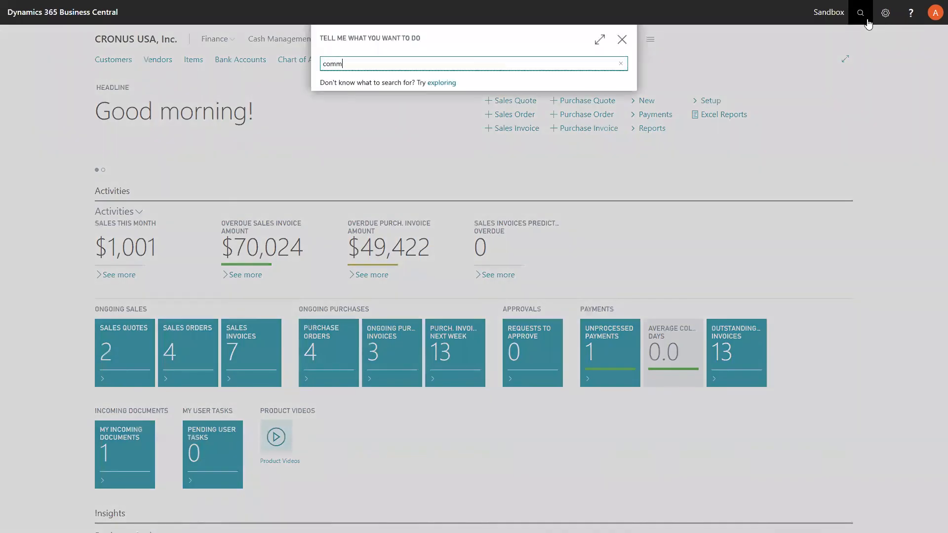
{"action": "type", "text": "ission ledg"}
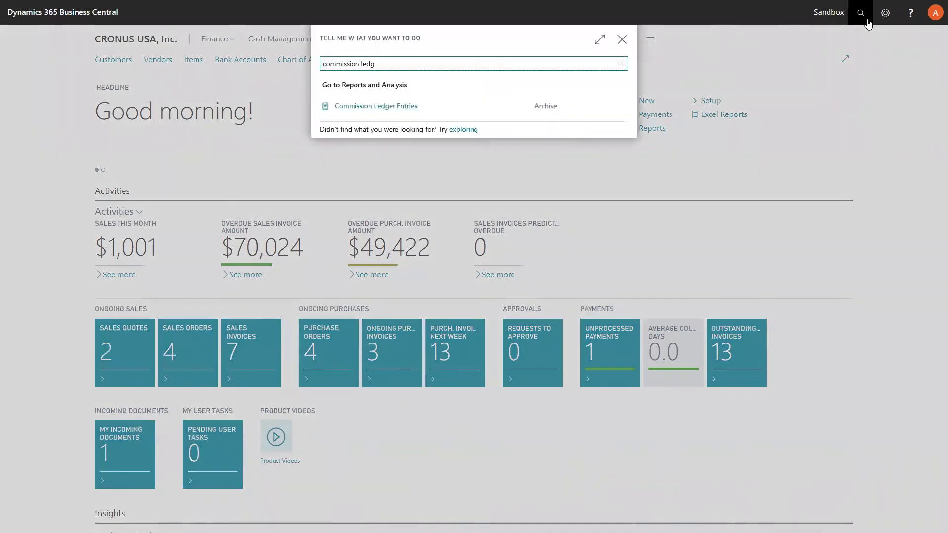
{"action": "left_click", "coordinate": [417, 108]}
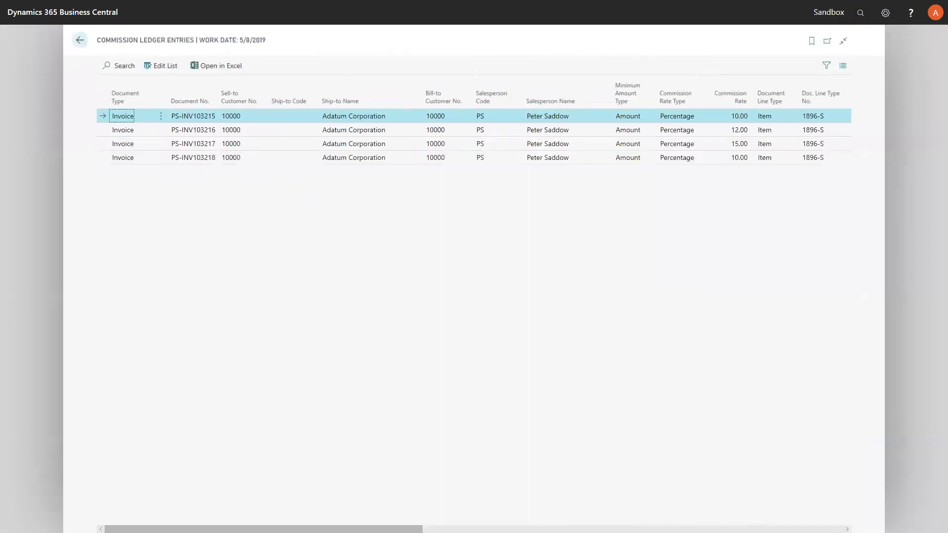
Compare the rates, effective dates, sales amounts, commission amounts and status of the commission ledger entries, and close the list.
{"action": "left_click", "coordinate": [847, 530]}
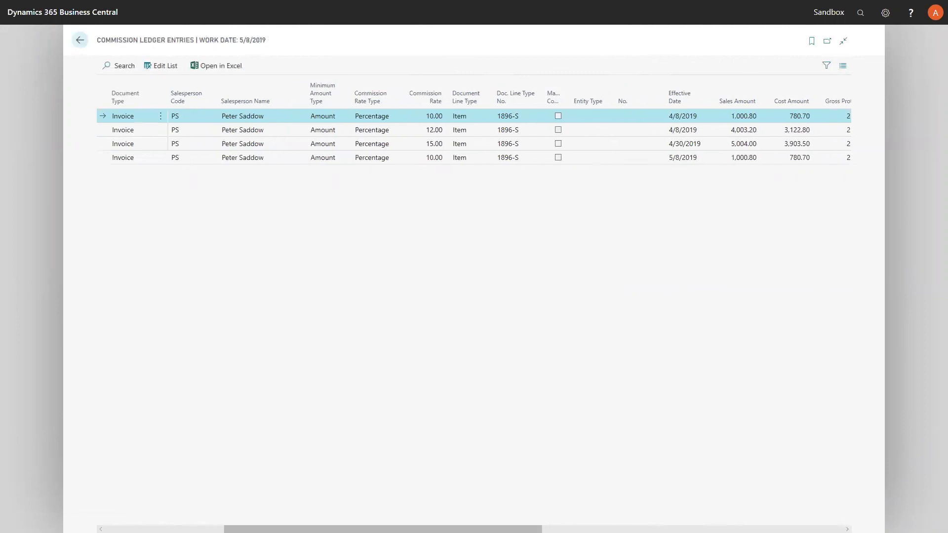
{"action": "left_click", "coordinate": [848, 529]}
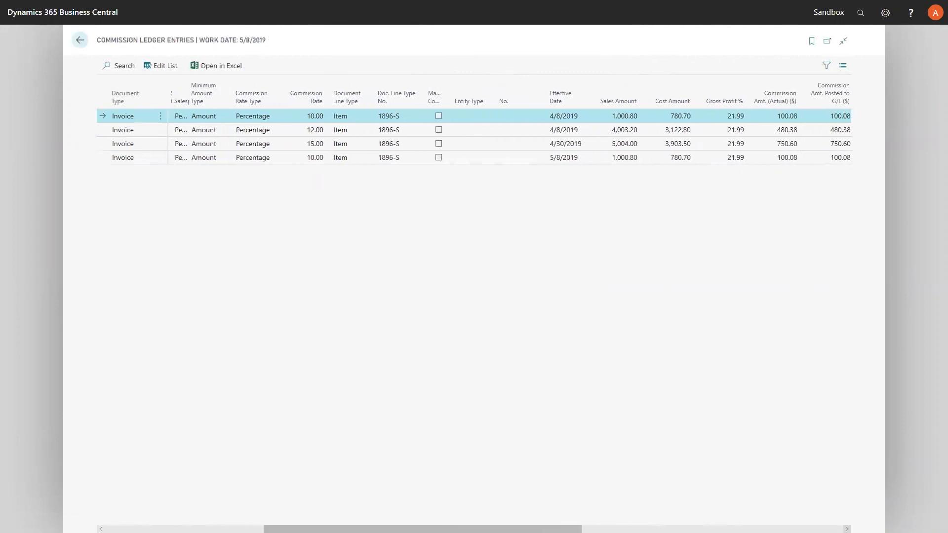
{"action": "left_click", "coordinate": [848, 530]}
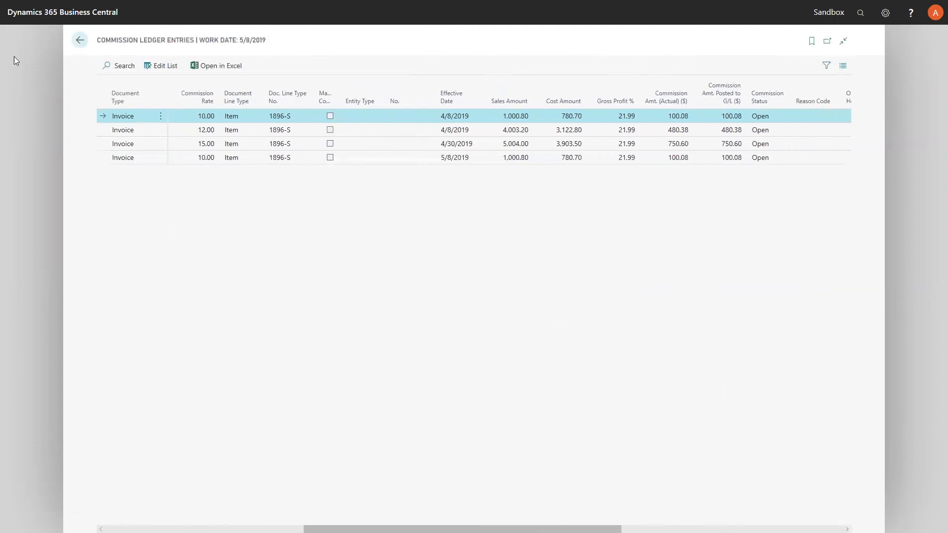
{"action": "left_click", "coordinate": [80, 41]}
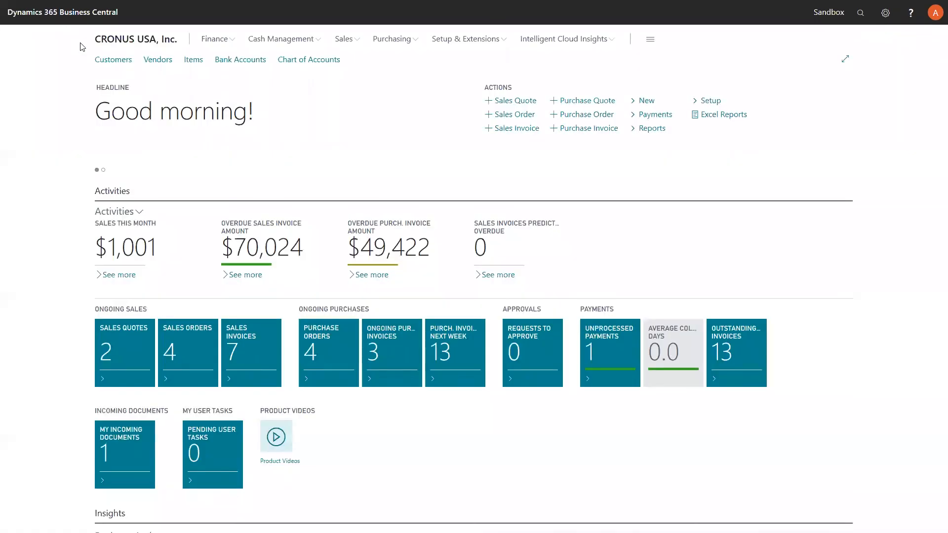